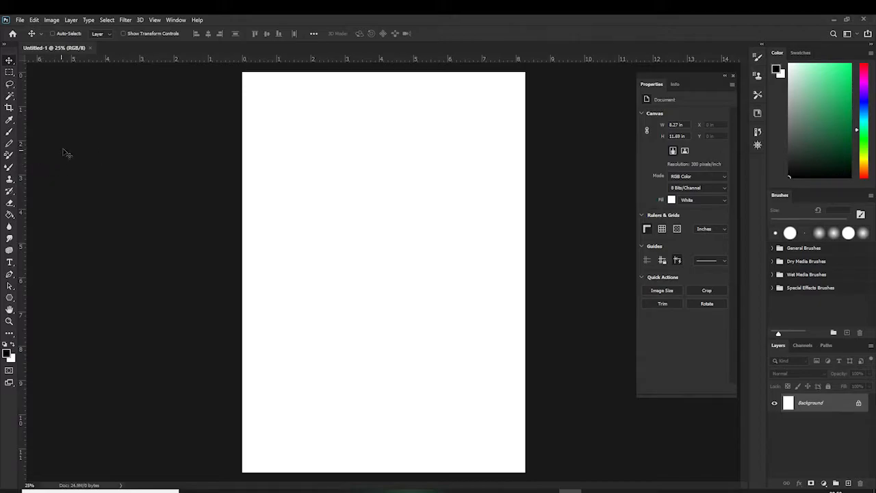
- Choose the Brush tool and set its size to 51 px
left_click(9, 133)
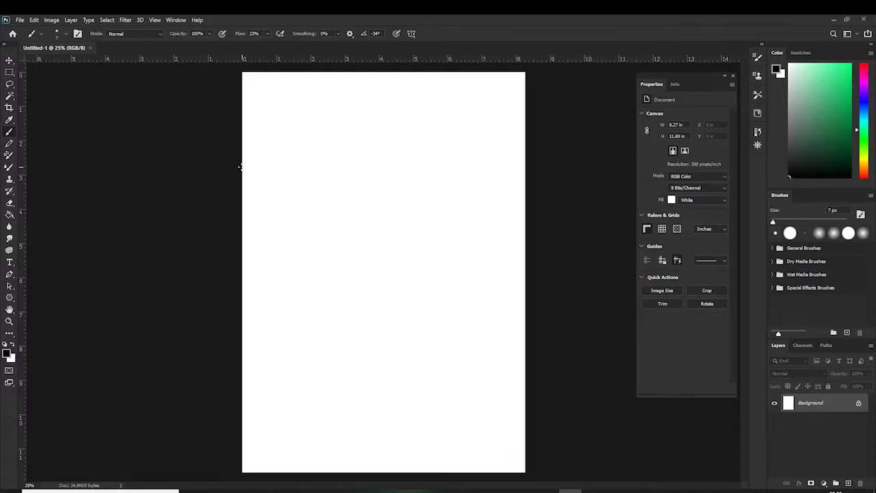
right_click(449, 173)
left_click_drag(489, 193, 495, 192)
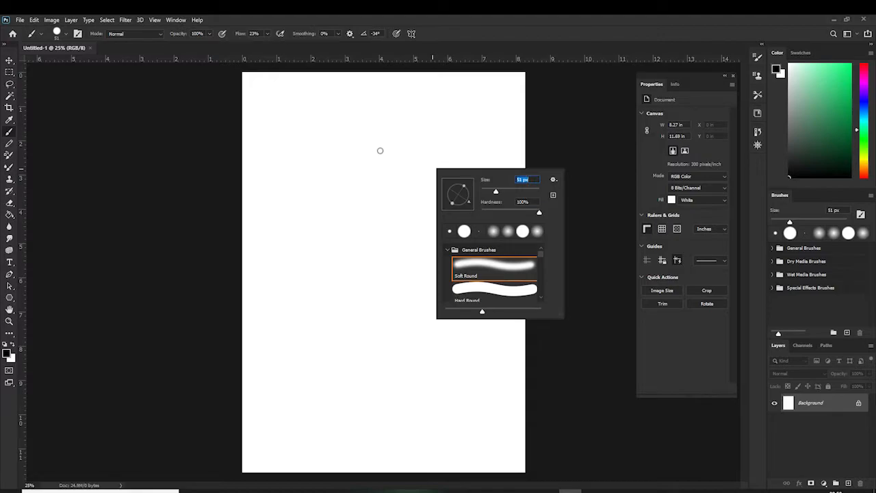
mouse_move(349, 145)
left_mouse_down()
mouse_move(384, 159)
mouse_move(375, 239)
left_mouse_up()
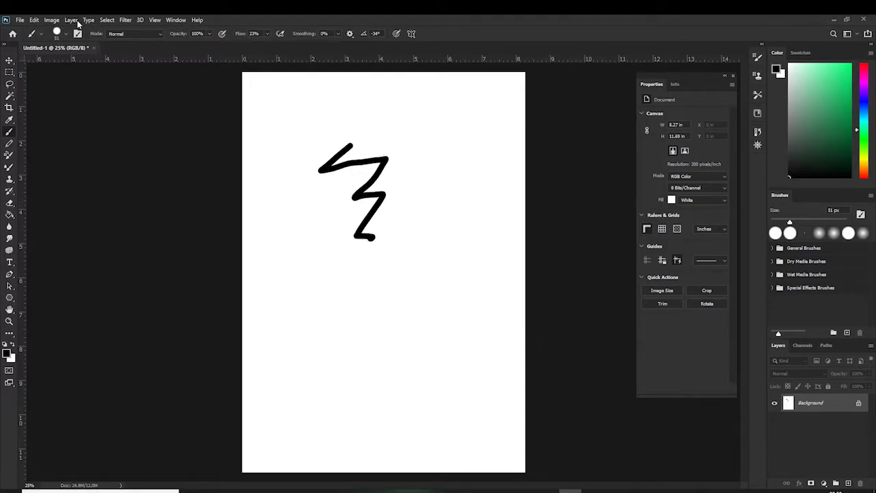
left_click(34, 19)
left_click(41, 32)
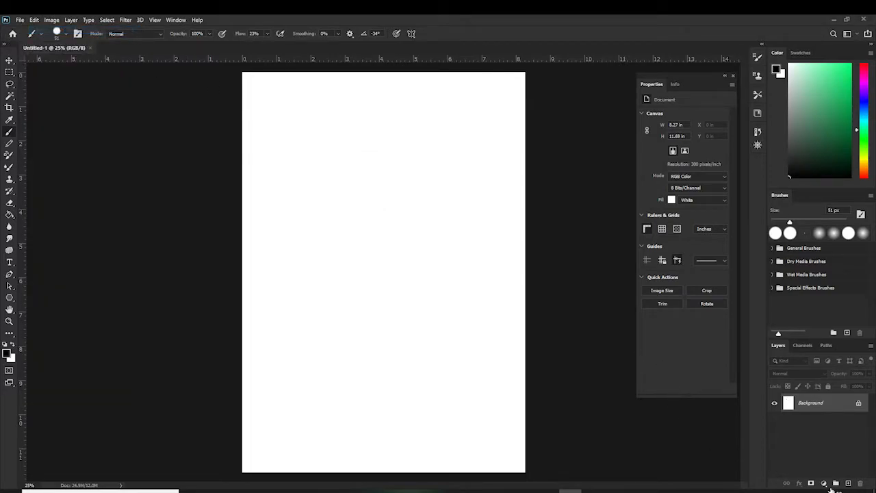
- Add a new layer and paint a black zigzag squiggle about 1.3 in wide and 3.7 in tall near the page centre
left_click(848, 483)
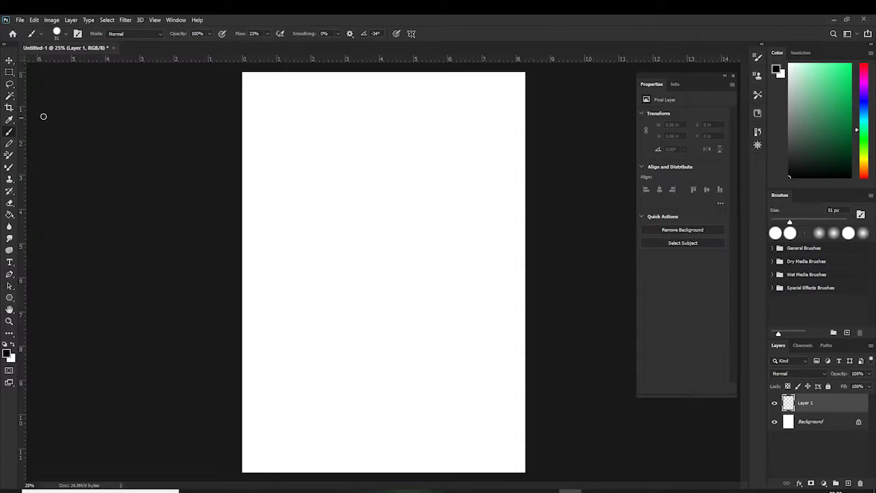
mouse_move(385, 208)
left_mouse_down()
mouse_move(391, 262)
mouse_move(375, 327)
left_mouse_up()
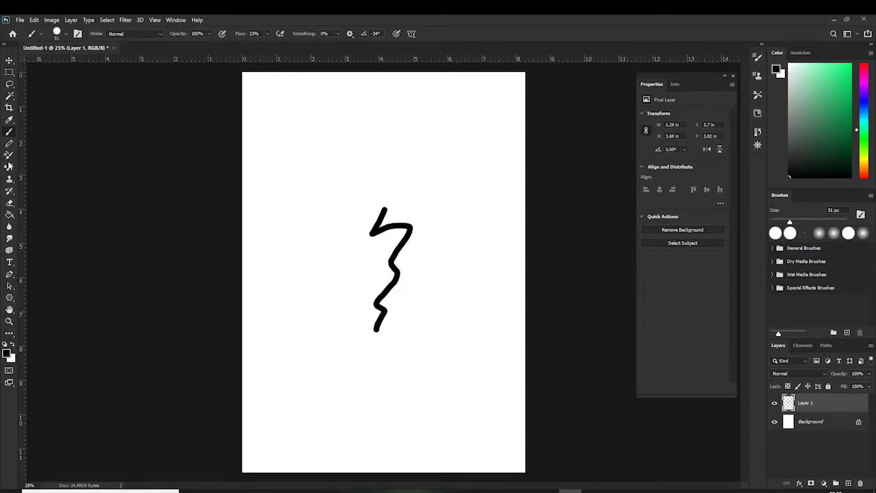
- Select the black squiggle with the Magic Wand and define it as a brush preset named "swiggle"
left_click(10, 98)
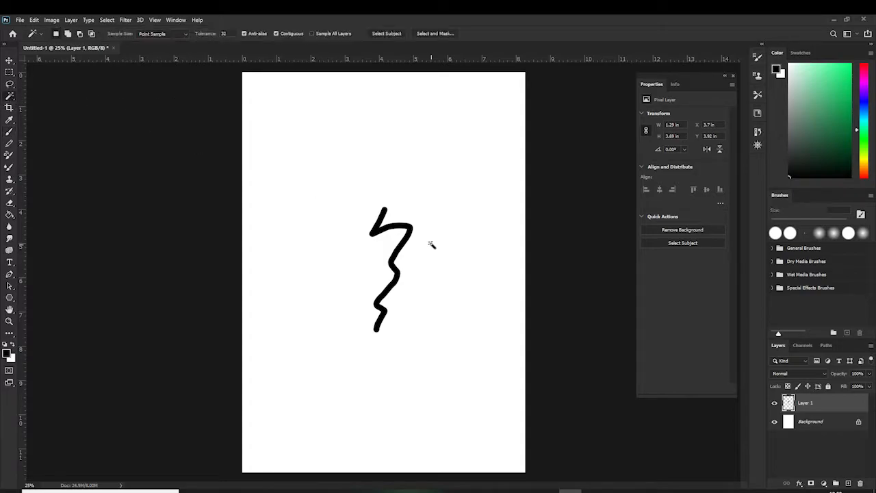
left_click(378, 233)
left_click(35, 21)
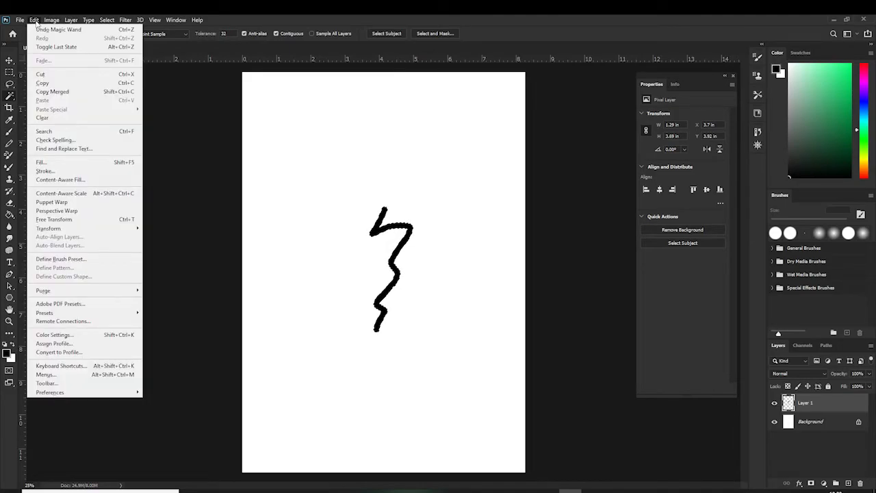
left_click(80, 259)
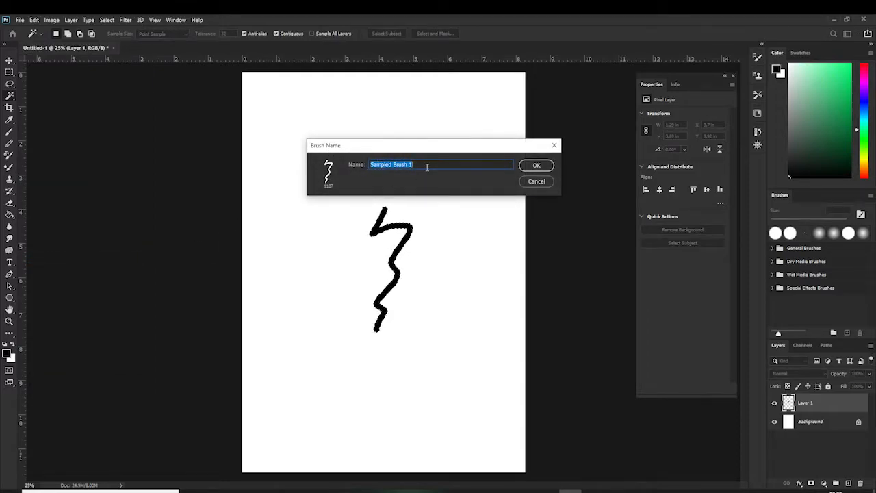
type("swiggle")
left_click(532, 167)
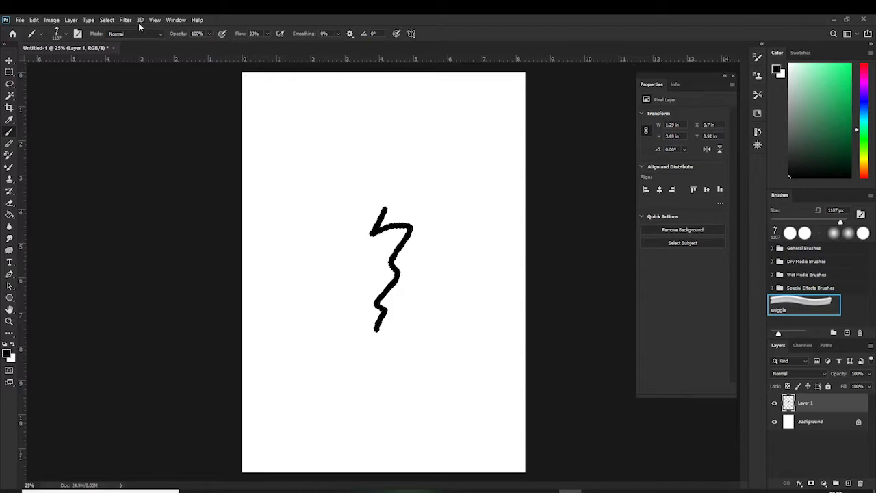
- Clear the selection and paint a stamp and several broad test strokes across the page with the swiggle brush at 1107 px
left_click(108, 20)
left_click(117, 39)
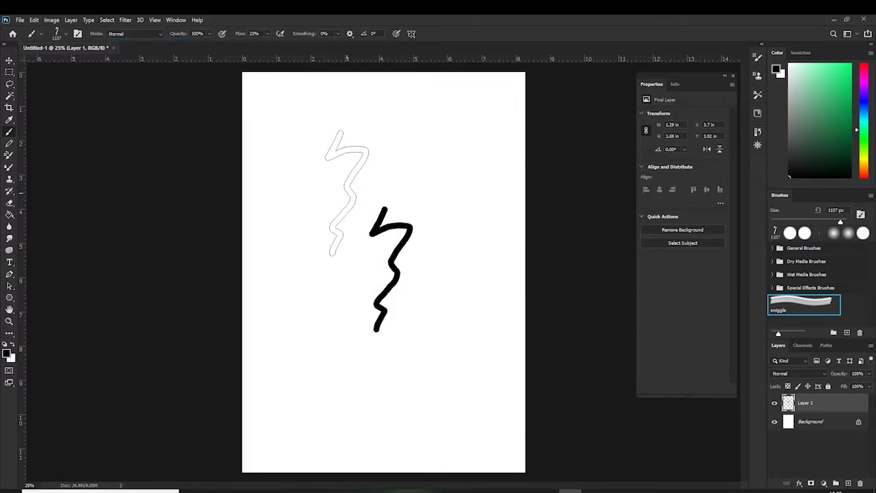
left_click(340, 186)
mouse_move(413, 168)
left_mouse_down()
mouse_move(387, 273)
mouse_move(405, 349)
mouse_move(424, 205)
mouse_move(500, 171)
mouse_move(472, 144)
left_mouse_up()
mouse_move(345, 277)
left_mouse_down()
mouse_move(328, 253)
mouse_move(352, 305)
mouse_move(369, 318)
left_mouse_up()
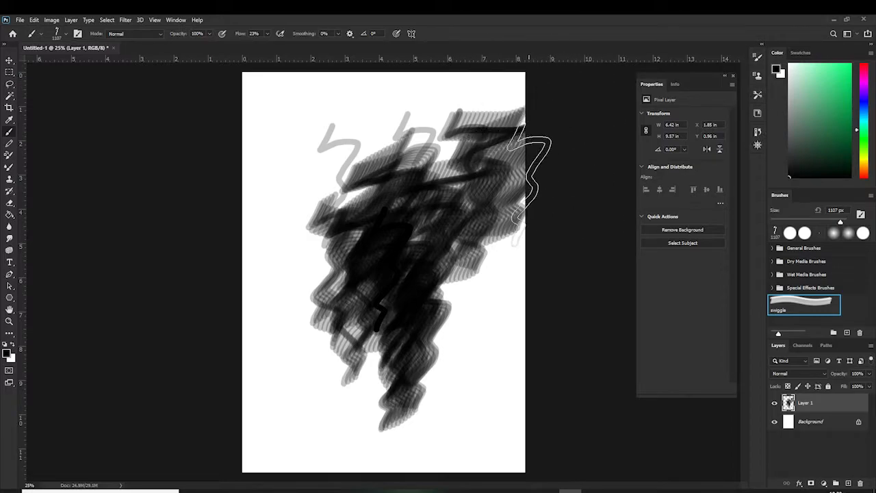
- Try the swiggle brush at 6 px and at 50 px in the blank area beside the dark strokes
right_click(431, 219)
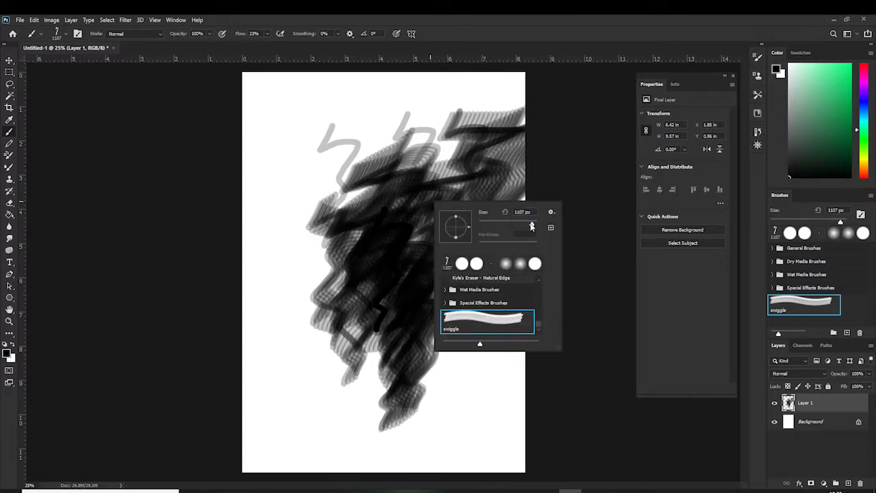
left_click_drag(532, 226, 480, 231)
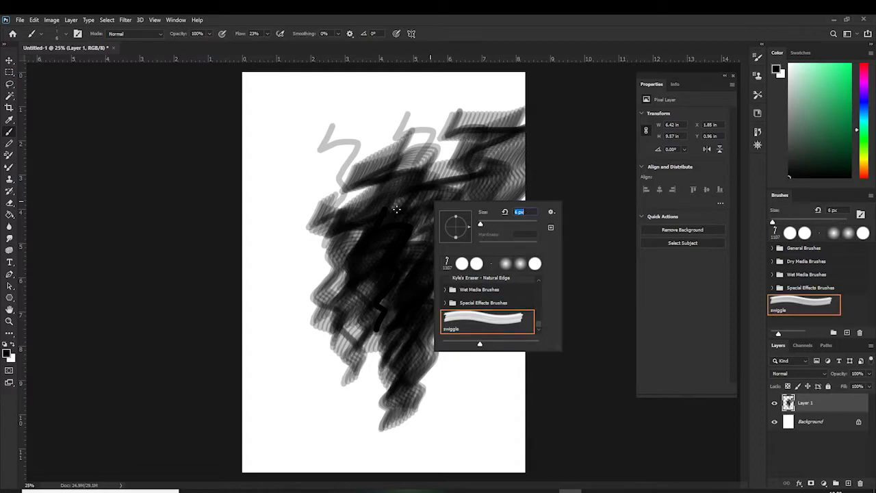
left_click(277, 156)
right_click(303, 198)
left_click_drag(354, 206, 366, 209)
mouse_move(288, 148)
left_mouse_down()
mouse_move(311, 139)
mouse_move(295, 164)
mouse_move(310, 168)
mouse_move(307, 192)
left_mouse_up()
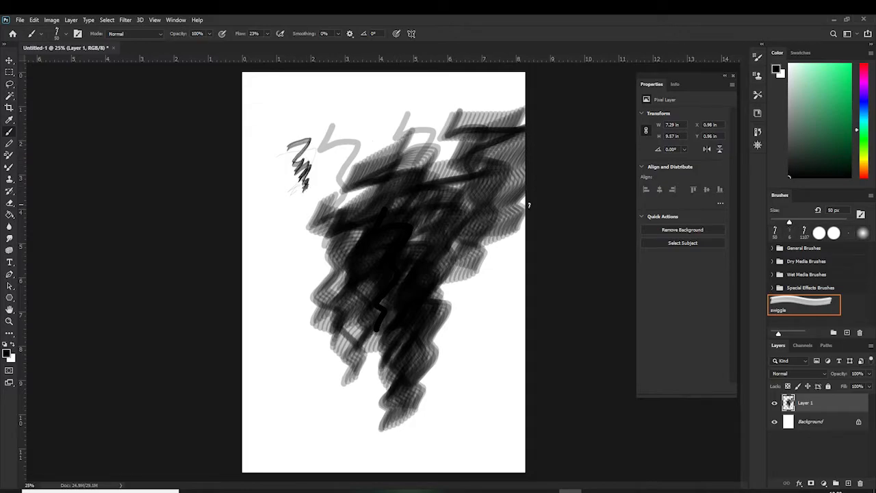
- Set the swiggle brush tip to 49 px with 7% spacing, and enable Shape Dynamics with size jitter at 0%
left_click(758, 63)
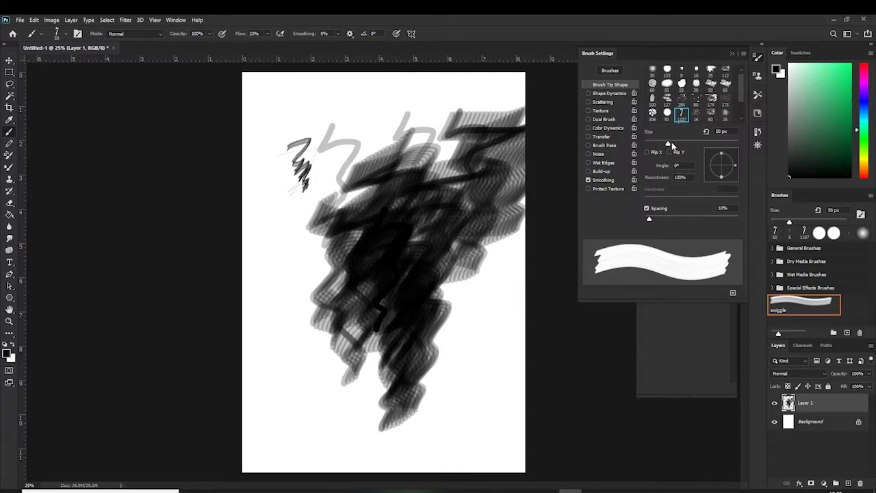
left_click_drag(668, 146, 668, 153)
mouse_move(653, 218)
left_mouse_down()
mouse_move(707, 221)
mouse_move(649, 228)
left_mouse_up()
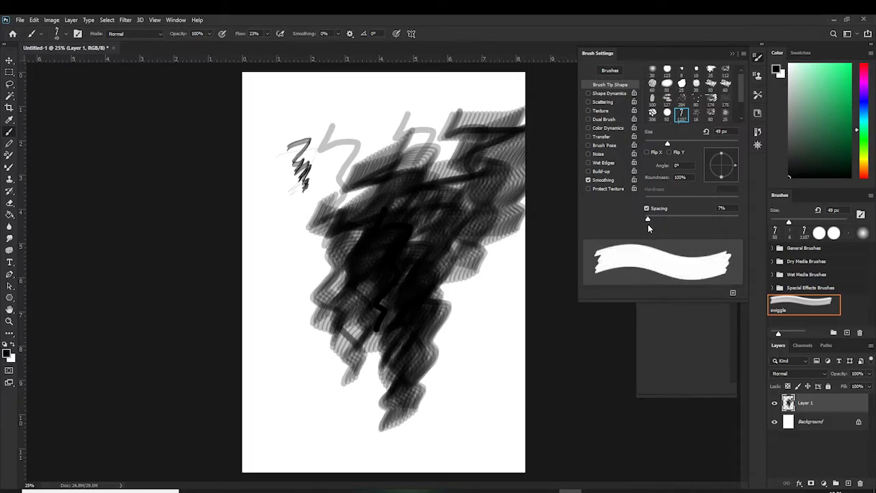
left_click(614, 94)
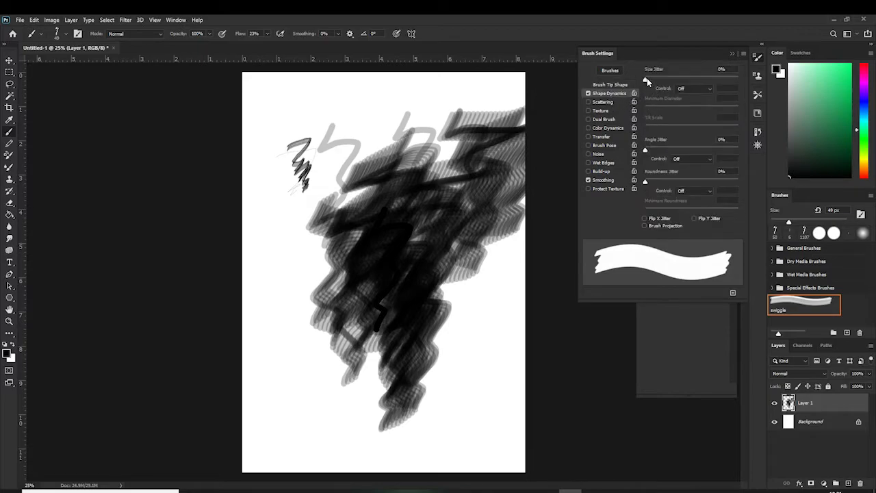
mouse_move(648, 81)
left_mouse_down()
mouse_move(675, 81)
mouse_move(642, 92)
left_mouse_up()
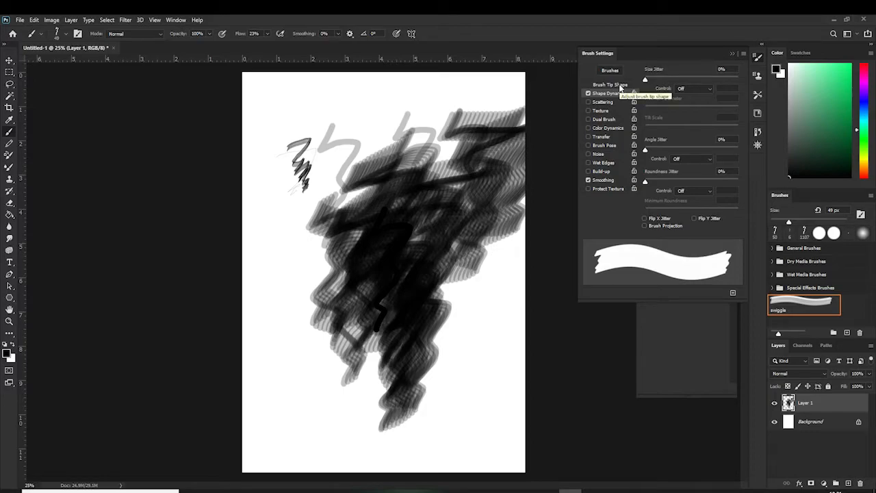
left_click(732, 54)
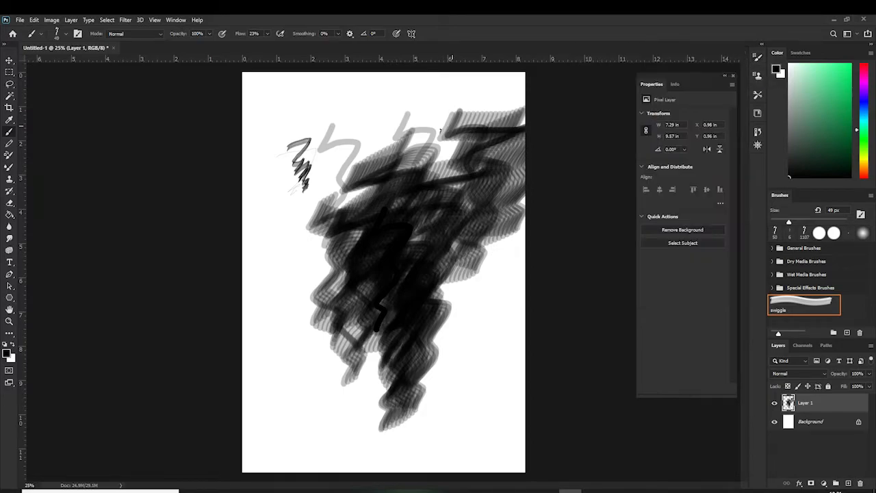
- Delete Layer 1 with all the painted brush strokes
left_click_drag(832, 405, 862, 484)
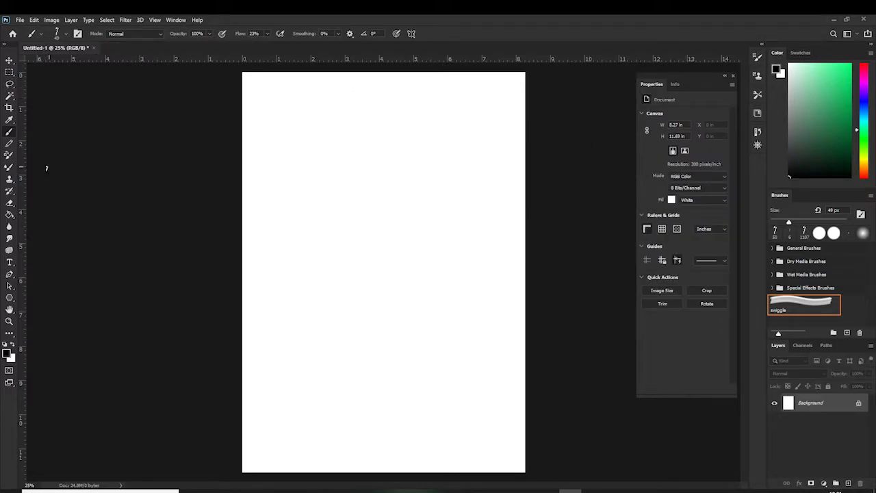
right_click(347, 194)
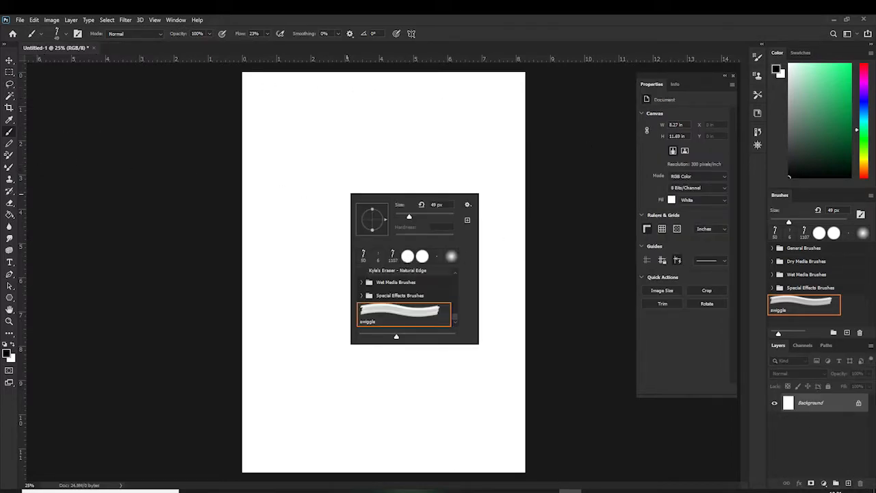
left_click(696, 277)
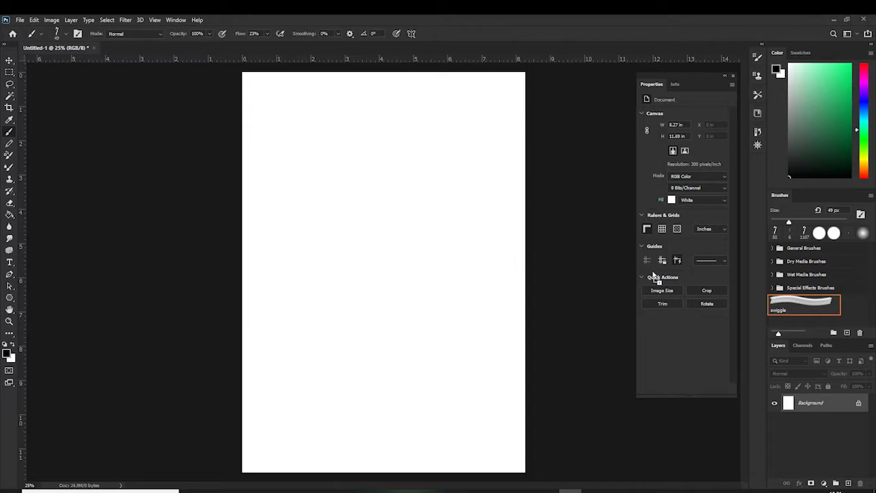
- Place the texture.jpg image across the full width of the page and rasterize its layer
left_click_drag(495, 263, 514, 262)
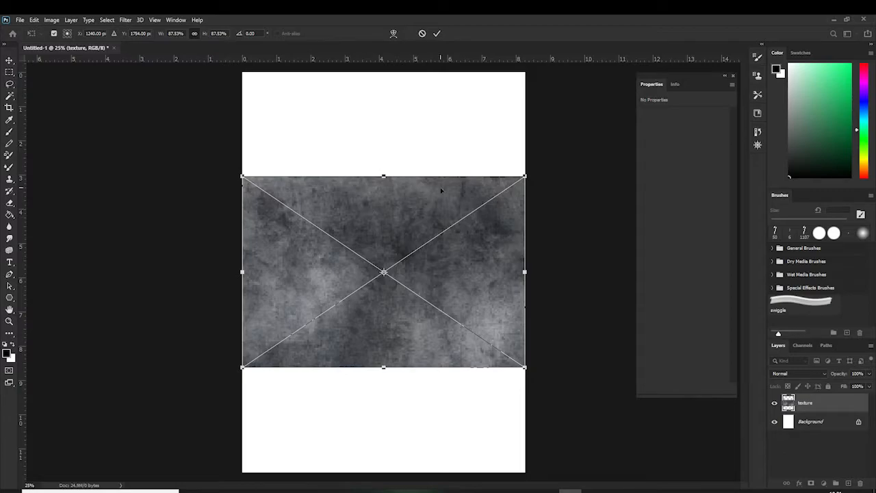
key("Return")
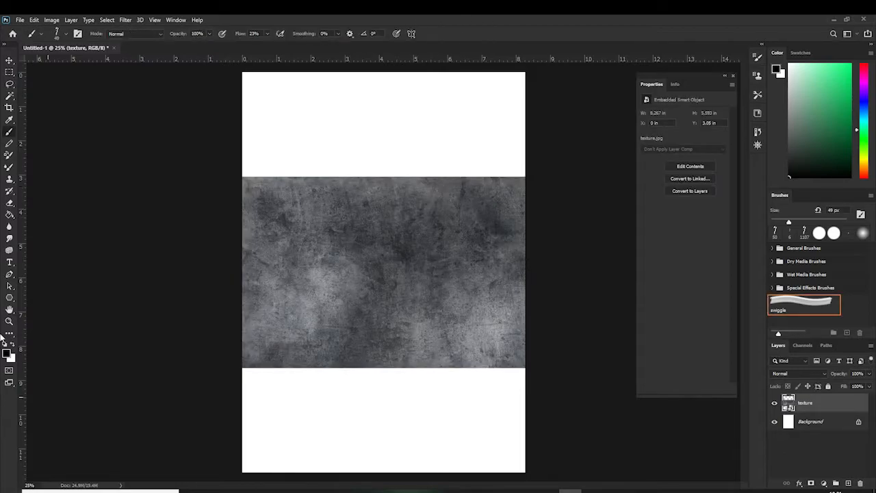
left_click(10, 97)
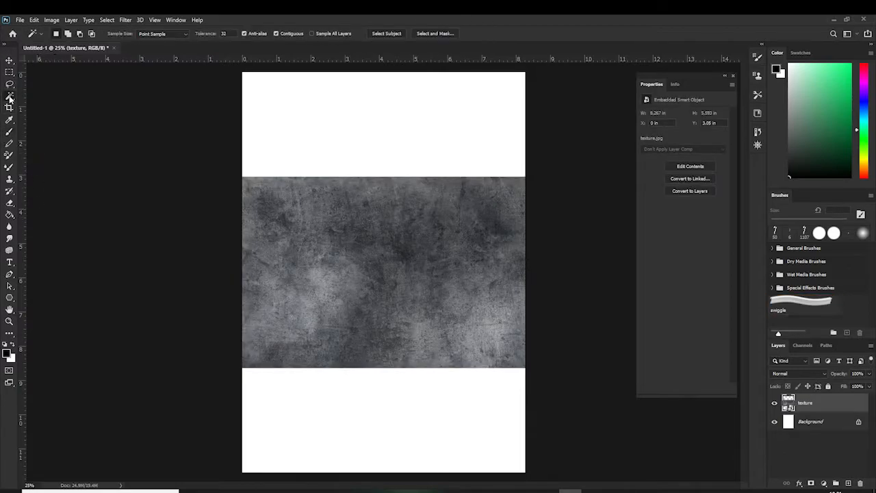
right_click(817, 402)
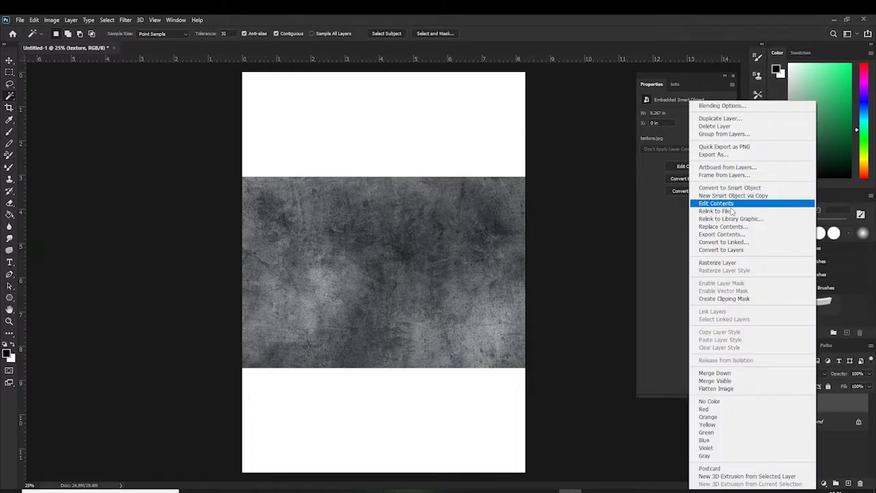
left_click(717, 262)
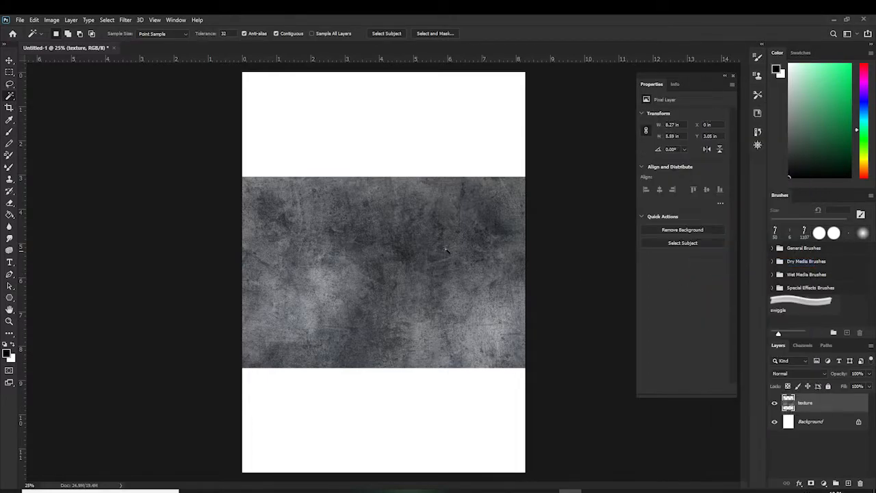
- Select a dark patch of the texture with the Magic Wand and try filling it with black on the texture layer
left_click(356, 233)
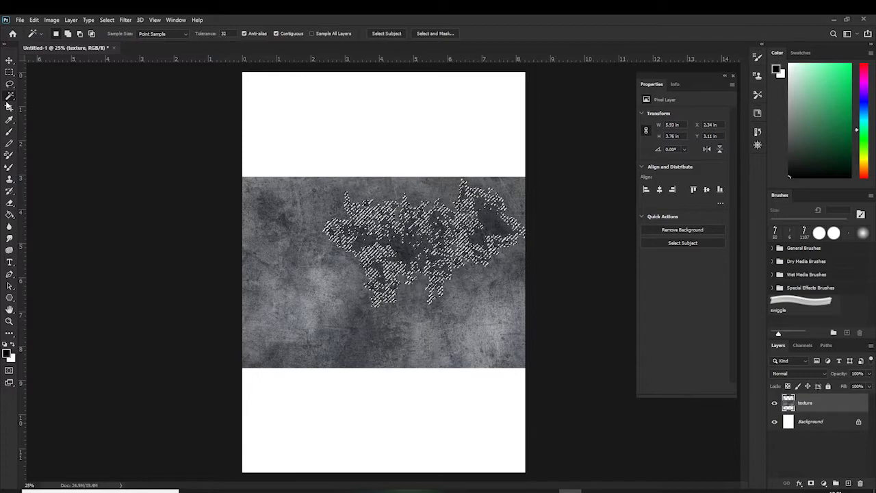
left_click(9, 215)
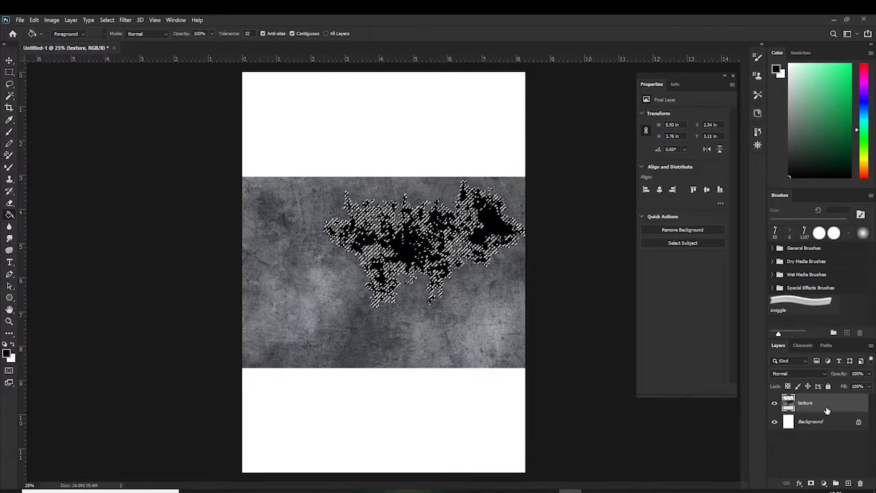
left_click(34, 20)
left_click(45, 27)
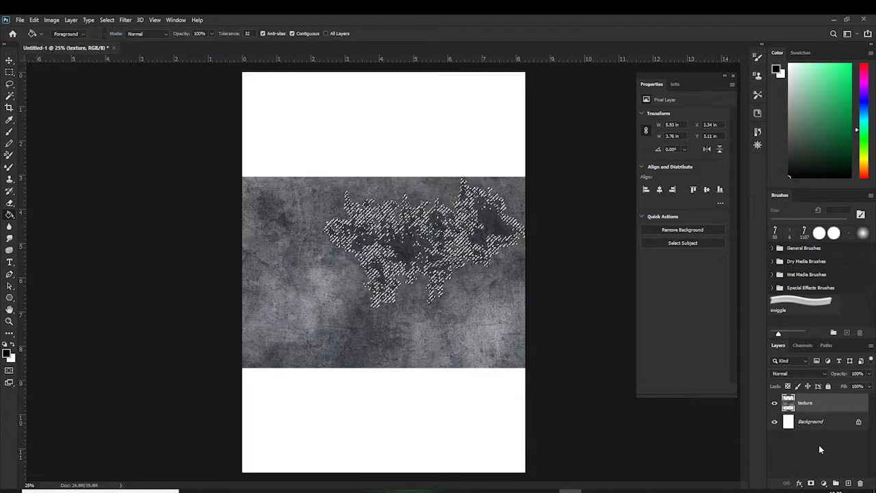
- Fill the selected patch with black on a new layer and delete the texture layer
left_click(849, 483)
left_click(409, 249)
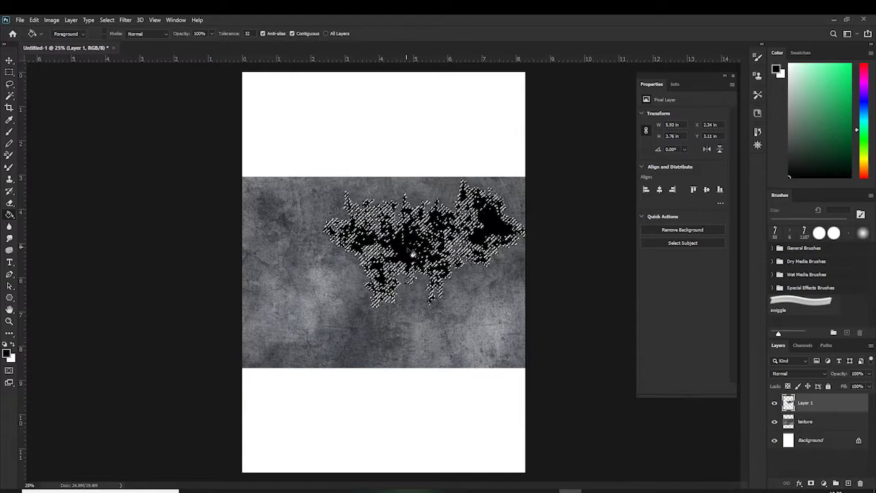
left_click_drag(851, 435, 860, 484)
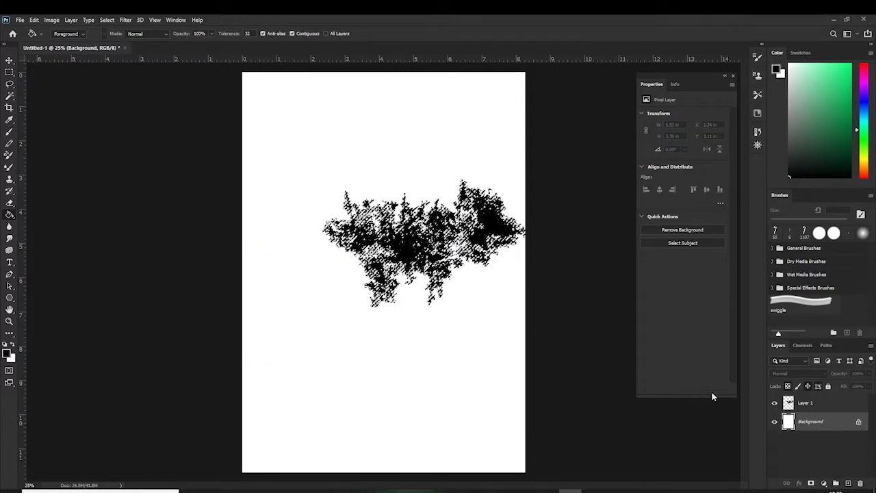
- Define the selected black texture patch as a new brush preset named Sampled Brush 1
left_click(33, 20)
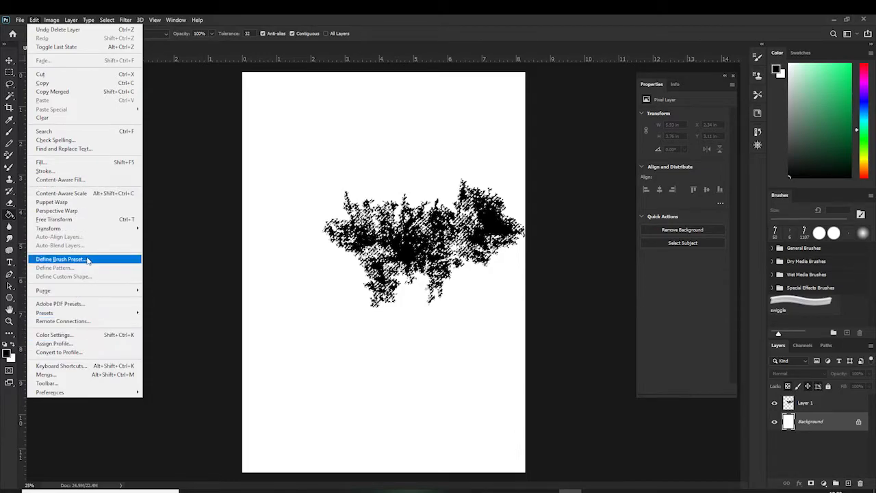
left_click(61, 259)
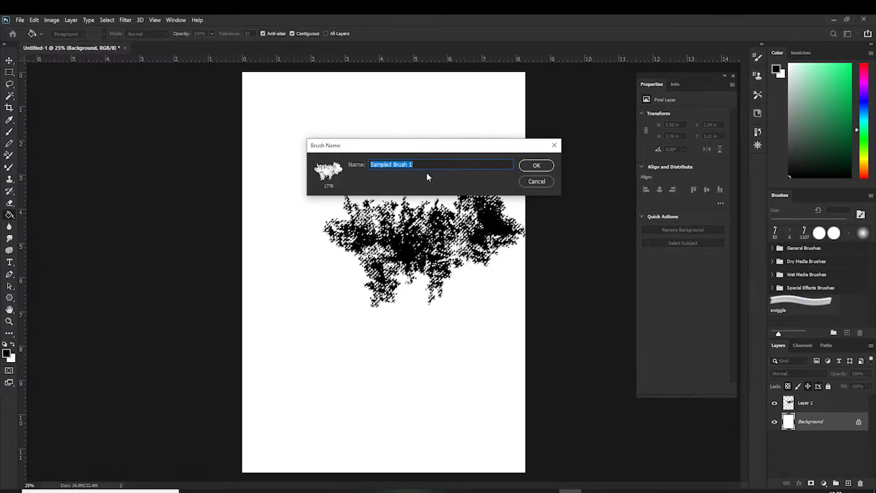
left_click(530, 168)
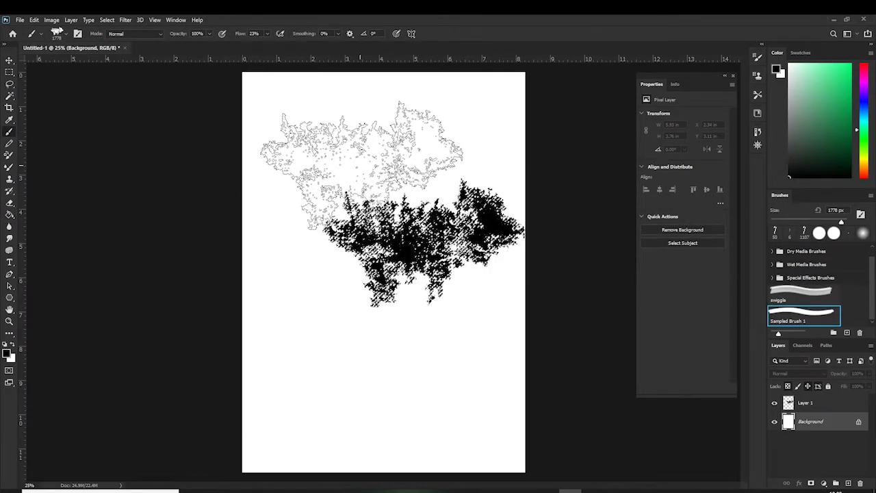
- Set the texture brush's tip size to 259 px and its spacing to 1%
left_click(758, 56)
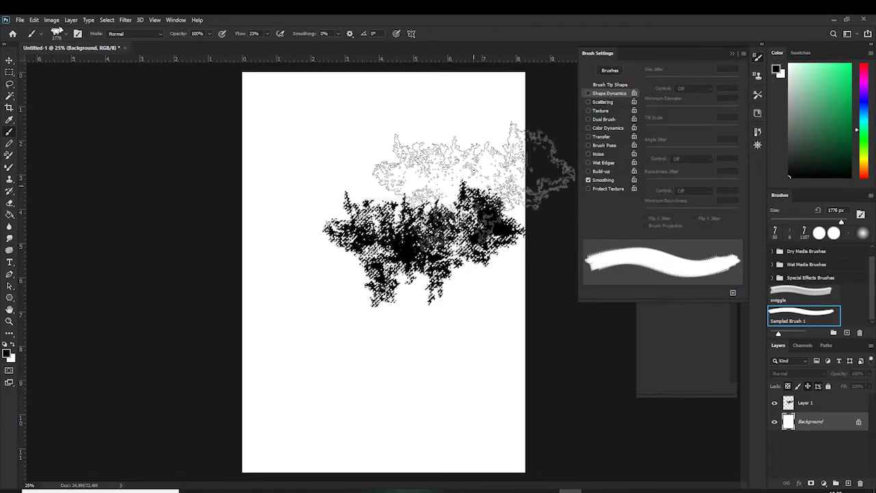
left_click(611, 84)
mouse_move(714, 143)
left_mouse_down()
mouse_move(683, 145)
mouse_move(718, 144)
left_mouse_up()
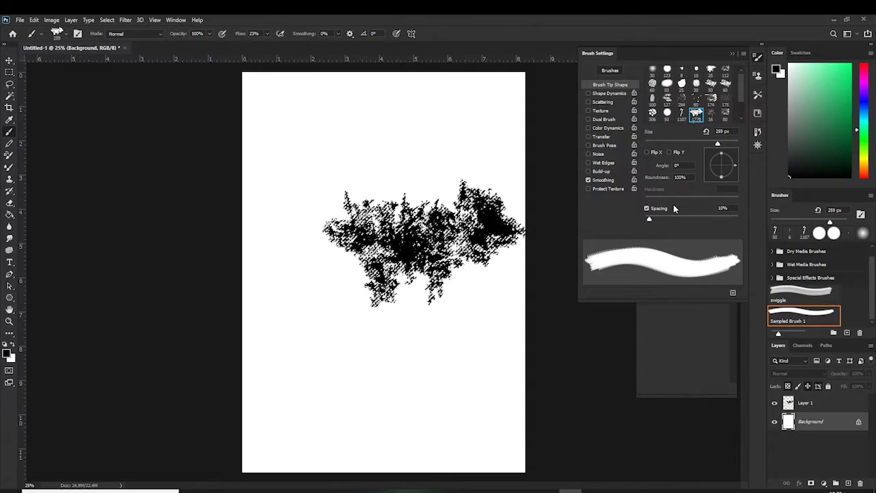
mouse_move(649, 219)
left_mouse_down()
mouse_move(639, 218)
mouse_move(745, 217)
mouse_move(645, 219)
left_mouse_up()
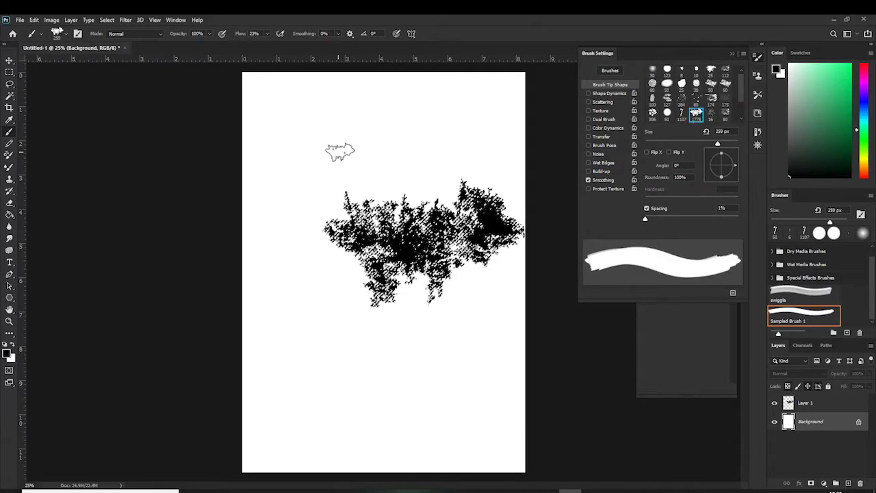
left_click(760, 59)
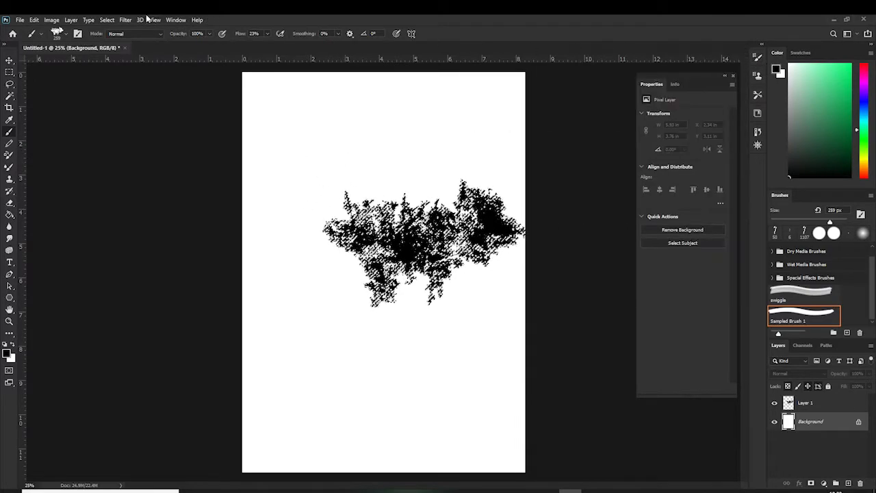
- Deselect the patch and paint several black test strokes above and below it with the texture brush
left_click(107, 19)
left_click(112, 39)
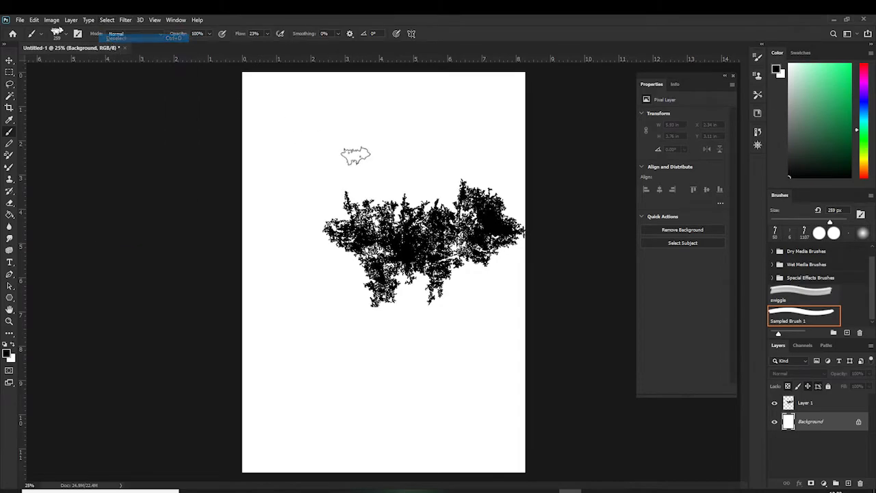
mouse_move(356, 137)
left_mouse_down()
mouse_move(336, 141)
mouse_move(415, 161)
left_mouse_up()
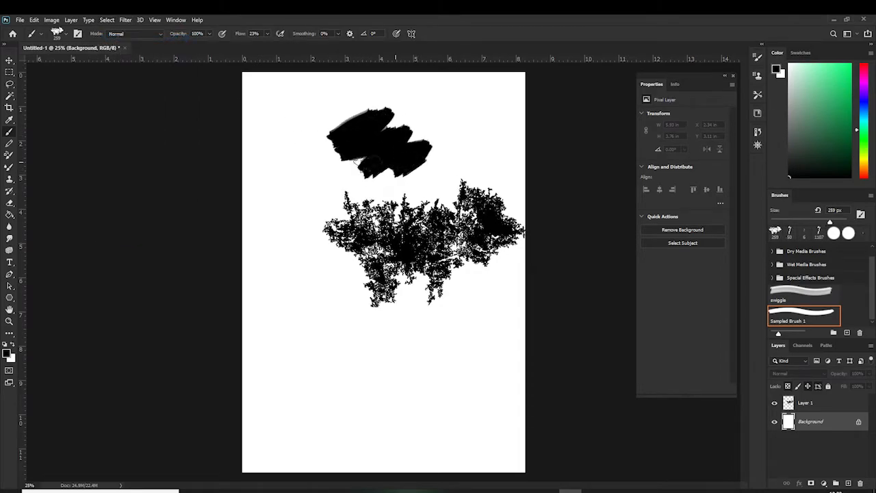
mouse_move(307, 178)
left_mouse_down()
mouse_move(329, 188)
mouse_move(317, 197)
left_mouse_up()
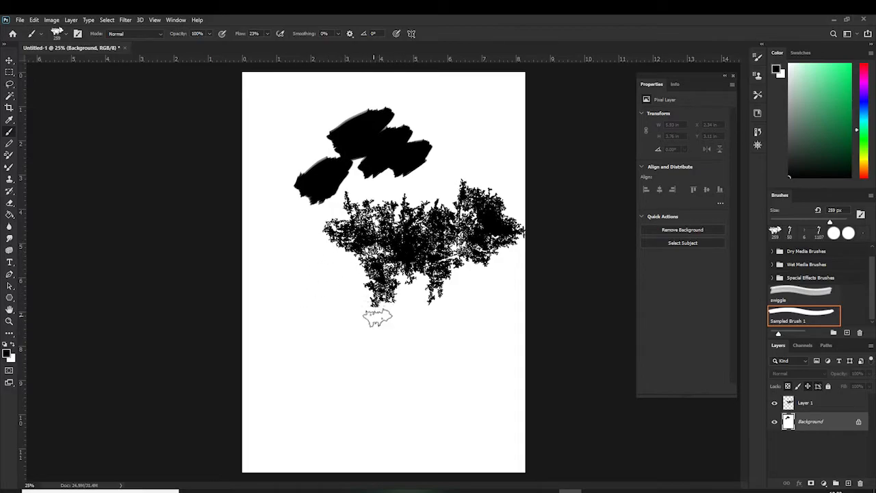
mouse_move(407, 290)
left_mouse_down()
mouse_move(401, 324)
mouse_move(376, 336)
left_mouse_up()
mouse_move(471, 305)
left_mouse_down()
mouse_move(438, 315)
mouse_move(445, 370)
left_mouse_up()
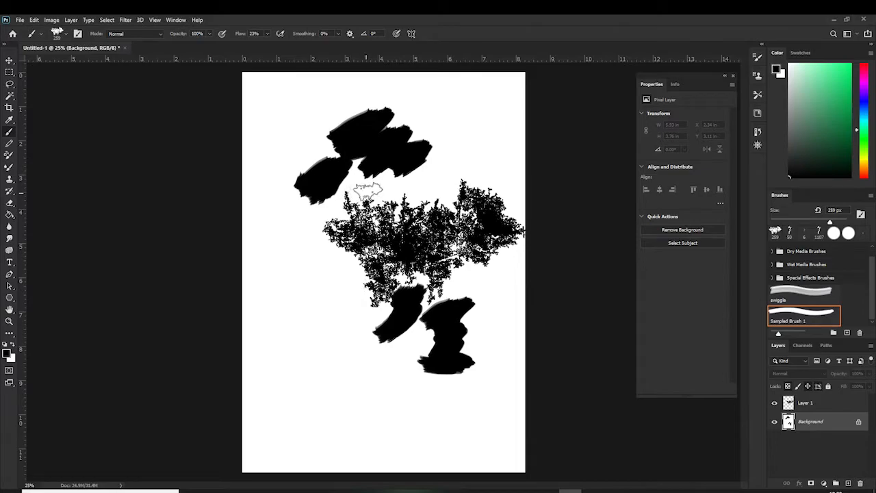
- Undo all the test strokes and the deselection
left_click(33, 20)
left_click(51, 29)
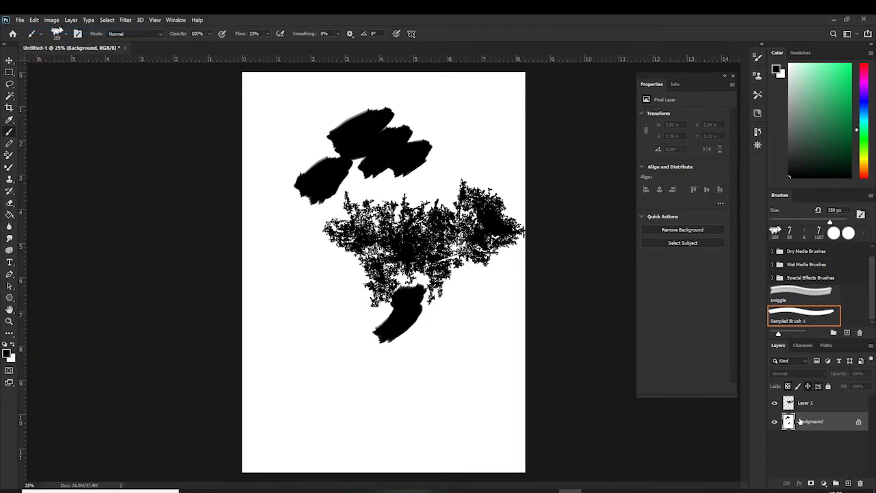
left_click(33, 19)
left_click(38, 29)
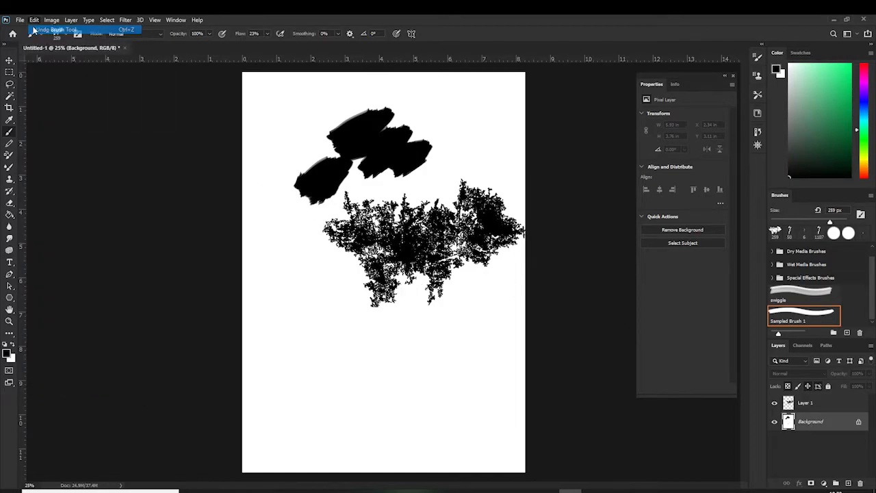
left_click(34, 19)
left_click(37, 29)
left_click(33, 19)
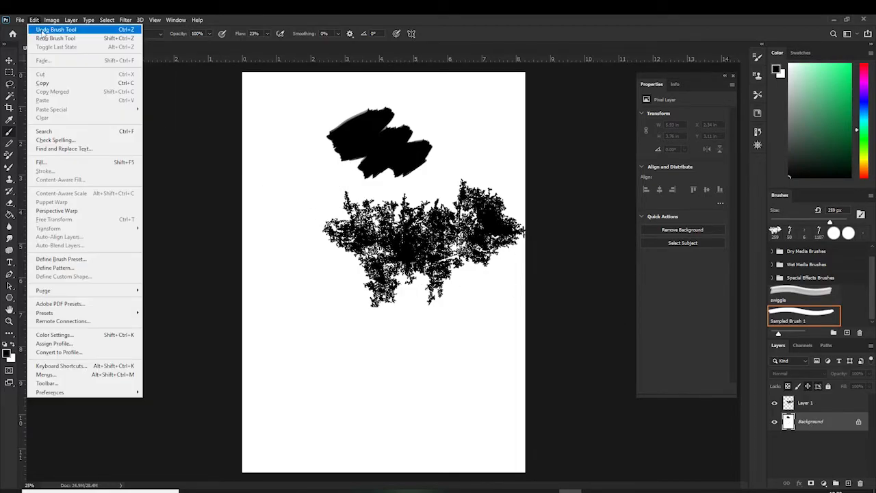
left_click(38, 29)
left_click(34, 19)
left_click(39, 30)
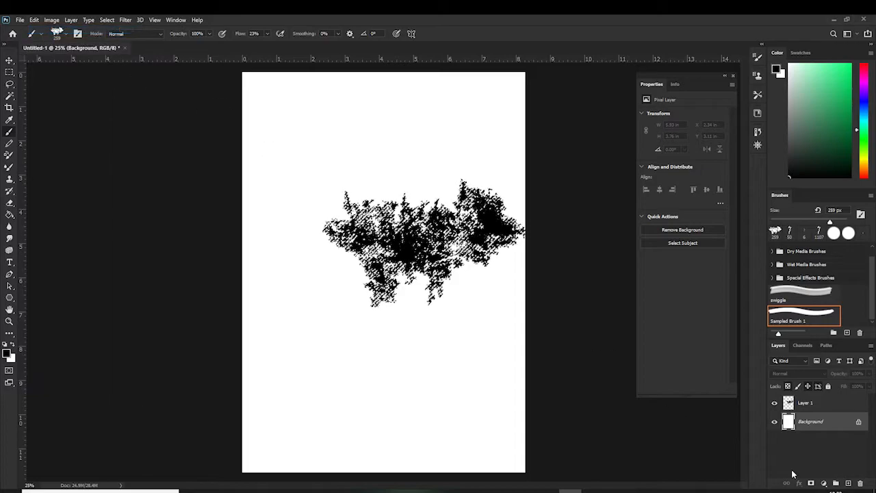
- Delete Layer 1 with the texture patch and clear the selection
left_click_drag(821, 408, 851, 485)
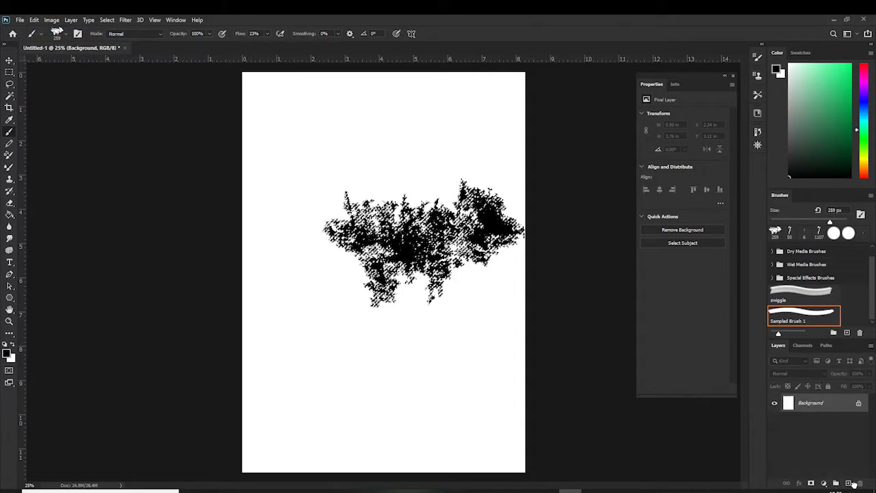
left_click(107, 19)
left_click(116, 33)
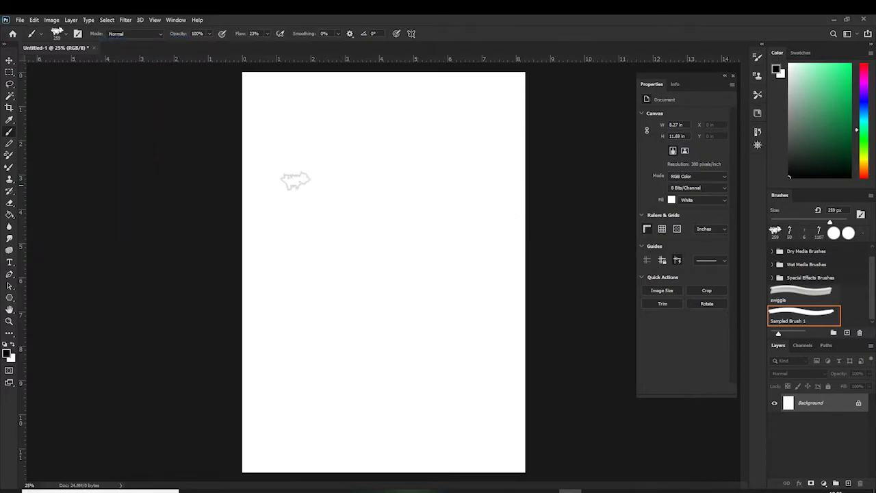
- Choose the Soft Round brush from General Brushes with 0% hardness
right_click(411, 201)
left_click(479, 263)
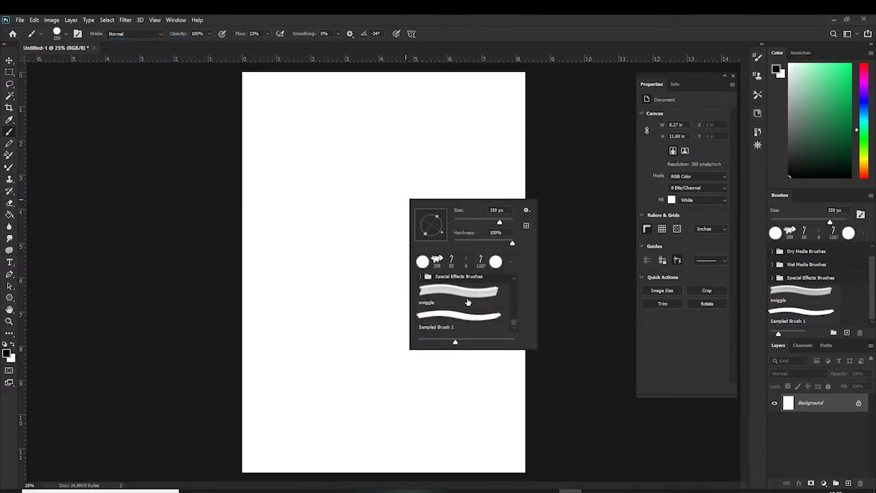
scroll(480, 300, "up", 3)
scroll(479, 300, "up", 6)
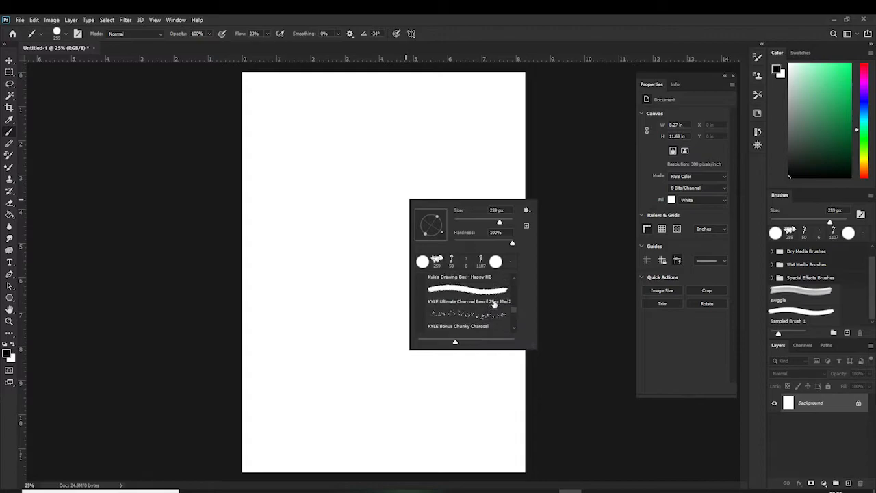
left_click(470, 303)
mouse_move(470, 243)
left_mouse_down()
mouse_move(515, 228)
mouse_move(414, 244)
left_mouse_up()
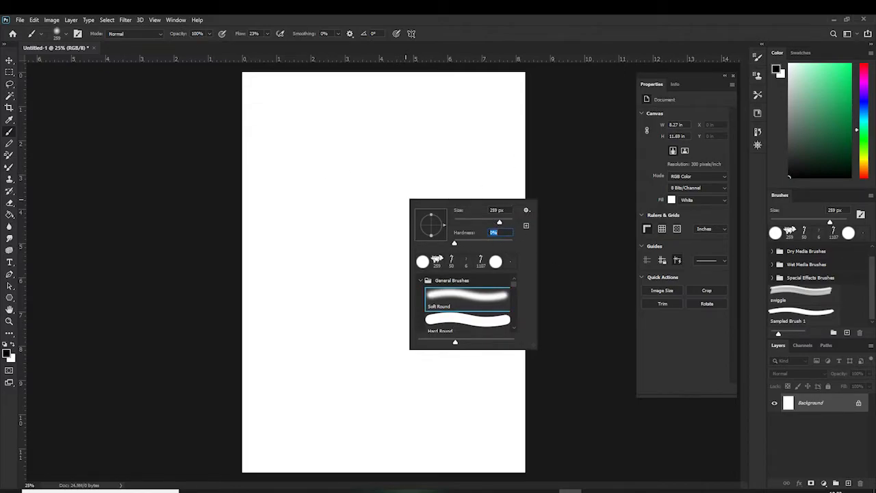
- Set the brush spacing to 1000% and enable Shape Dynamics with 100% size jitter and 5% minimum diameter
left_click(757, 59)
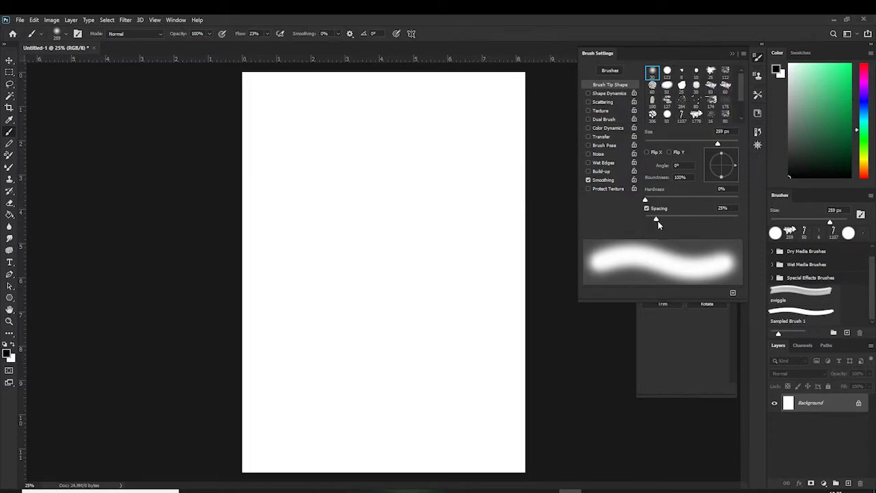
left_click_drag(656, 219, 741, 238)
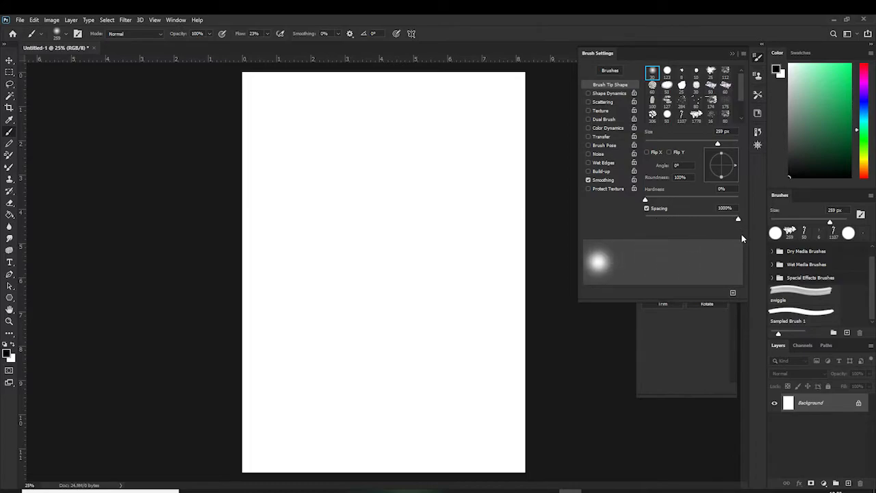
left_click(614, 95)
left_click_drag(652, 77, 745, 91)
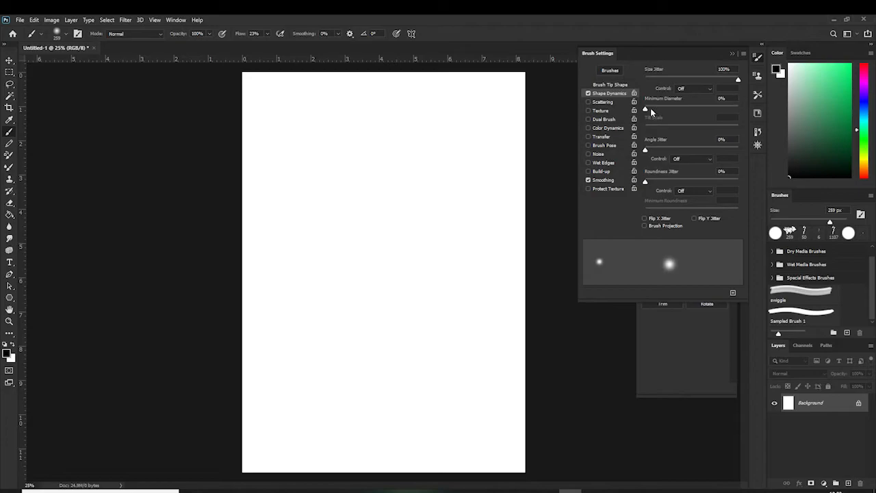
left_click_drag(647, 108, 649, 111)
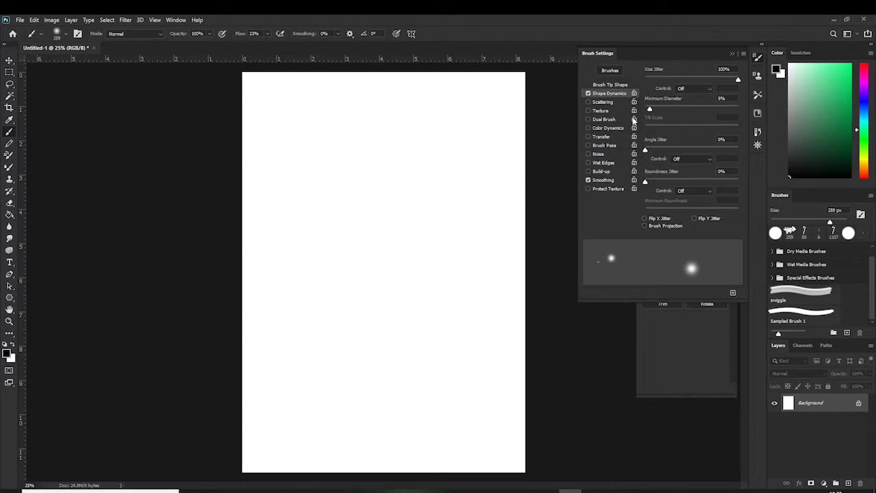
- Enable Scattering on both axes at 1000% with a count of 2 and 0% count jitter
left_click(611, 103)
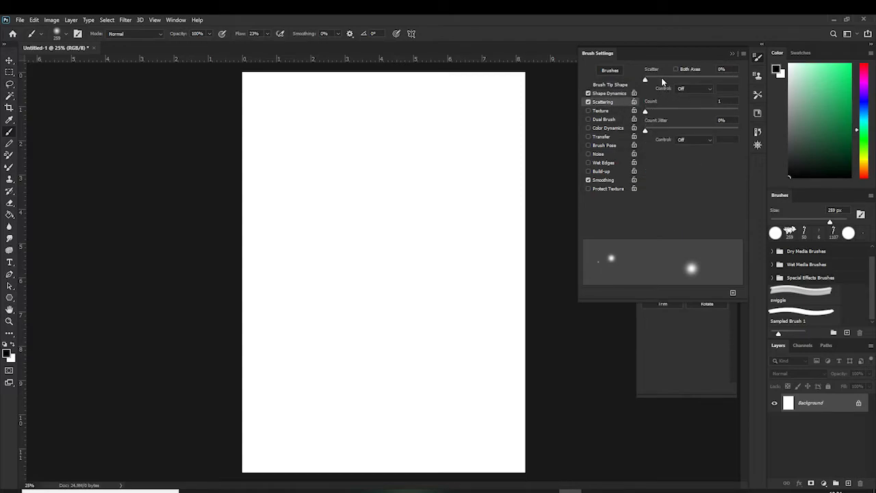
left_click_drag(659, 79, 741, 89)
left_click(676, 69)
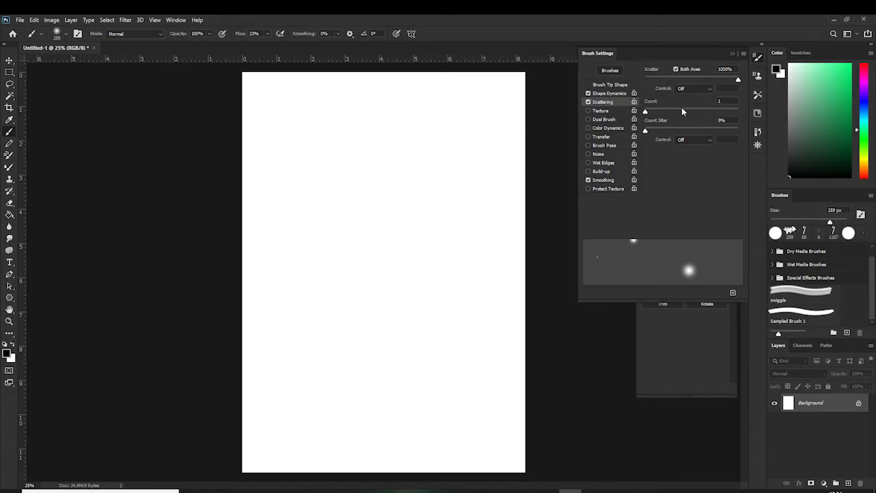
mouse_move(646, 116)
left_mouse_down()
mouse_move(681, 118)
mouse_move(649, 115)
left_mouse_up()
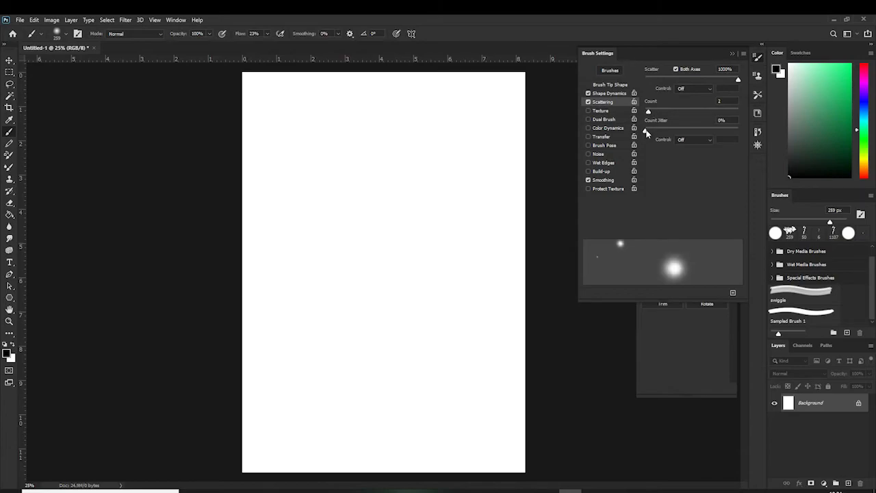
mouse_move(647, 133)
left_mouse_down()
mouse_move(734, 139)
mouse_move(644, 129)
left_mouse_up()
left_click(733, 54)
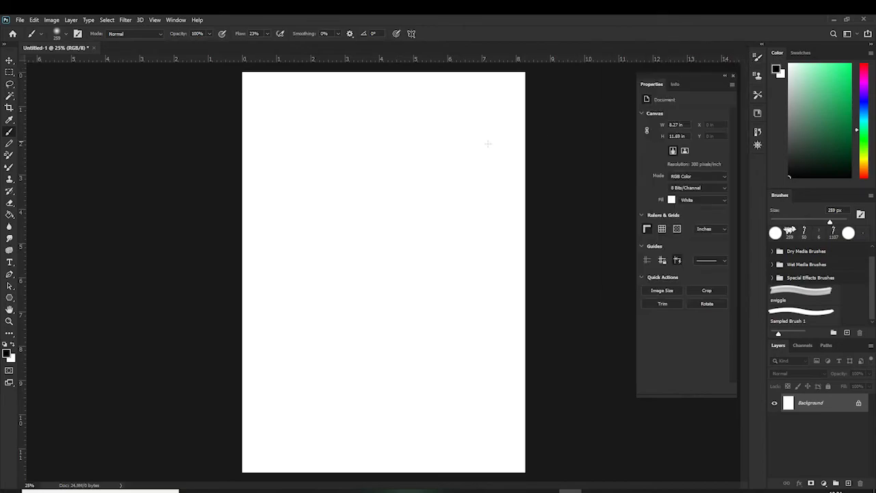
- Stamp soft black dots of varying sizes all over the white page with the scattering brush
right_click(312, 141)
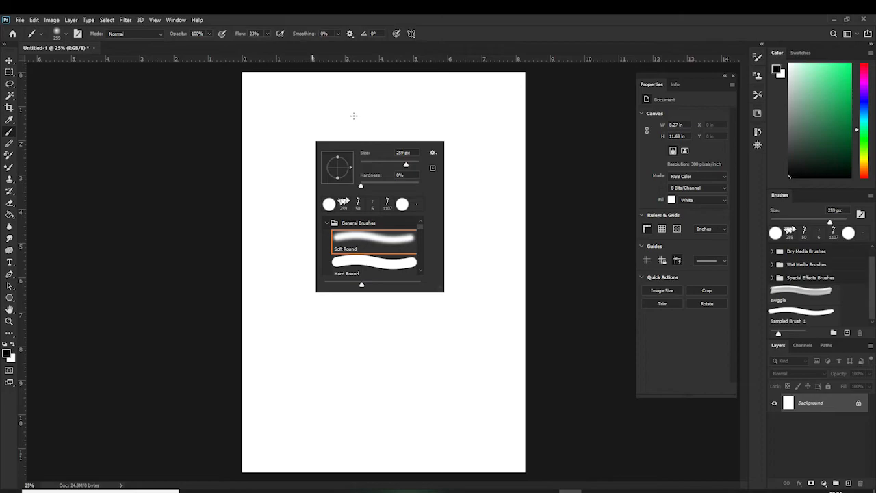
left_click(353, 113)
left_click(377, 97)
left_click(372, 143)
left_click(398, 179)
left_click(355, 315)
left_click(353, 208)
left_click(329, 185)
left_click(406, 256)
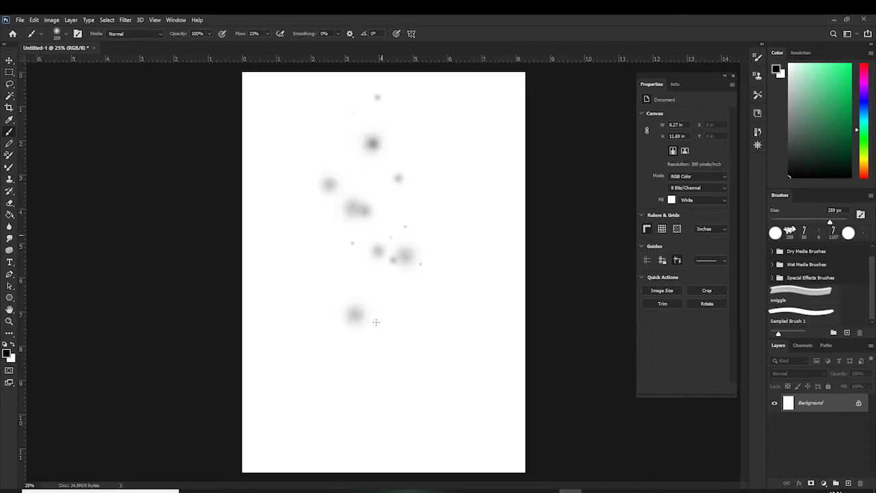
left_click(421, 309)
left_click(486, 313)
left_click(485, 379)
left_click(408, 395)
left_click(464, 129)
left_click(415, 163)
left_click(380, 249)
left_click(302, 108)
left_click(378, 338)
left_click(351, 471)
left_click(266, 368)
left_click(369, 389)
left_click(264, 350)
left_click(264, 327)
left_click(417, 211)
left_click(500, 216)
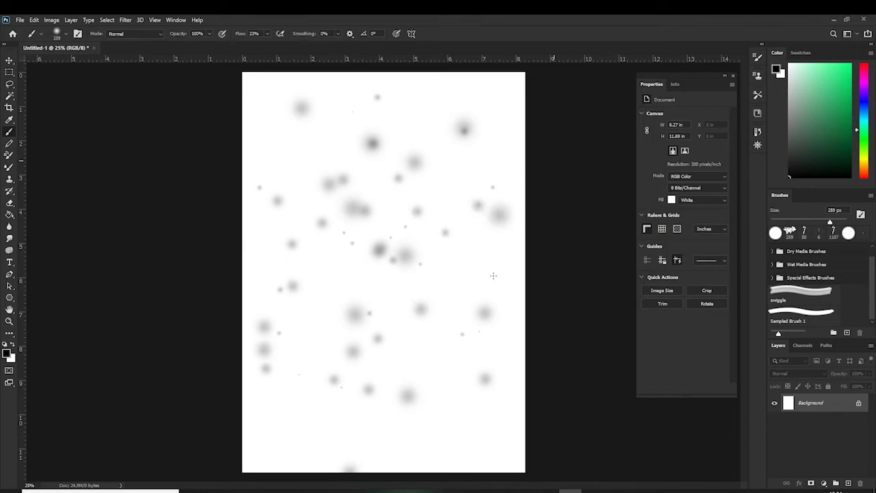
left_click(481, 251)
left_click(456, 348)
left_click(328, 300)
left_click(382, 302)
left_click(431, 191)
left_click(332, 117)
left_click(293, 347)
left_click(316, 318)
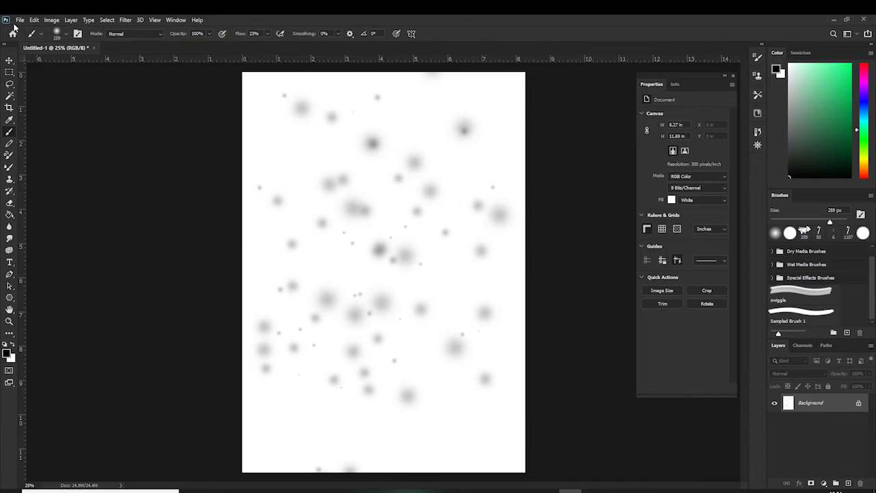
- Invert the image colours so the dots glow white on a black background
left_click(51, 20)
mouse_move(103, 45)
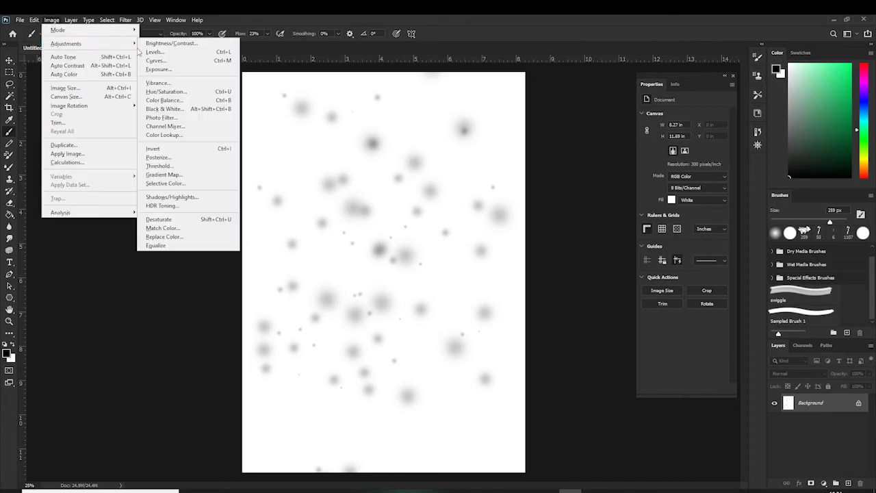
left_click(183, 150)
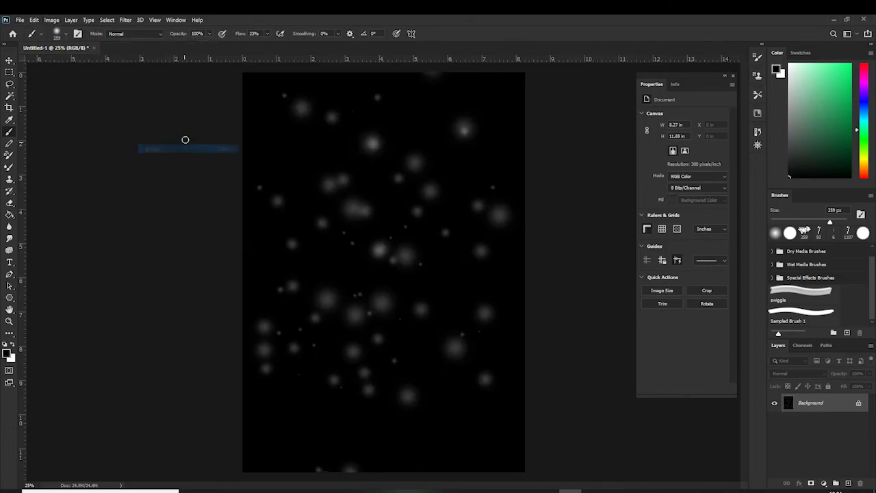